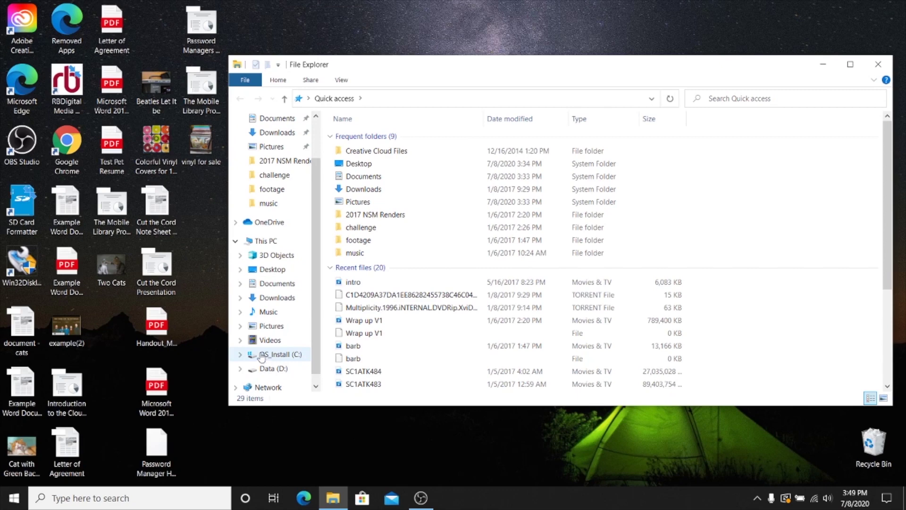
- Look through the Desktop, Documents, Music, Pictures and Videos folders under This PC, and go back to Quick access
left_click(278, 272)
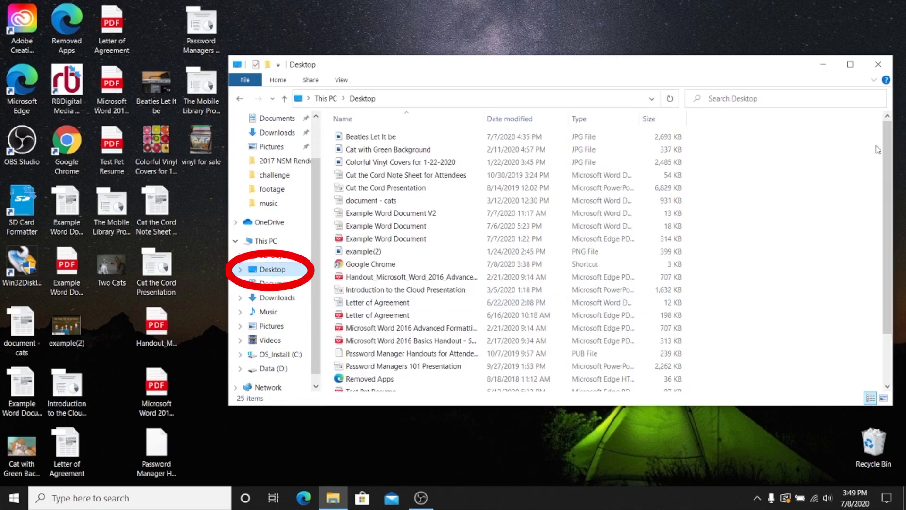
mouse_move(889, 150)
left_mouse_down()
mouse_move(898, 239)
mouse_move(897, 194)
left_mouse_up()
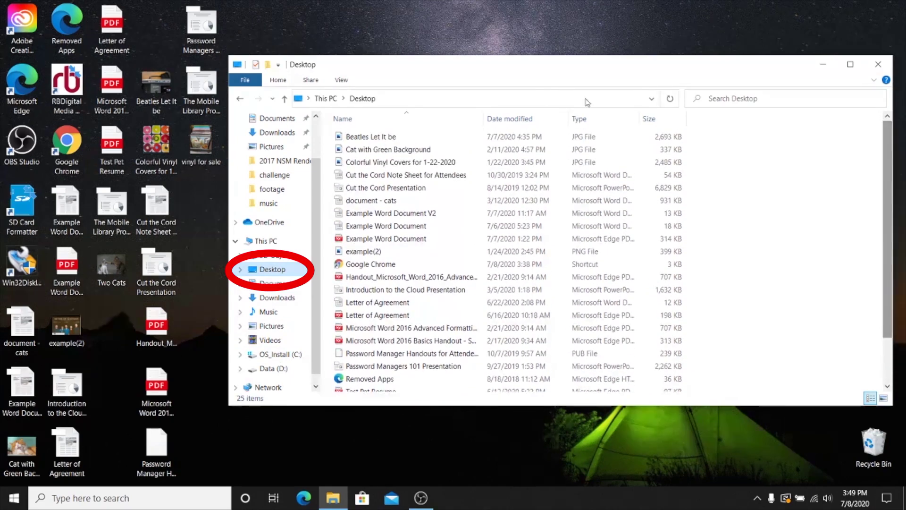
left_click(265, 285)
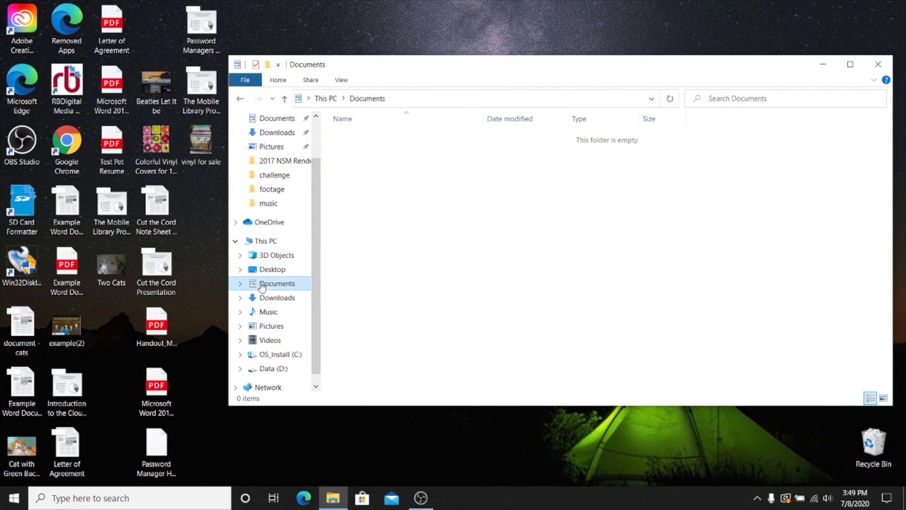
left_click(263, 312)
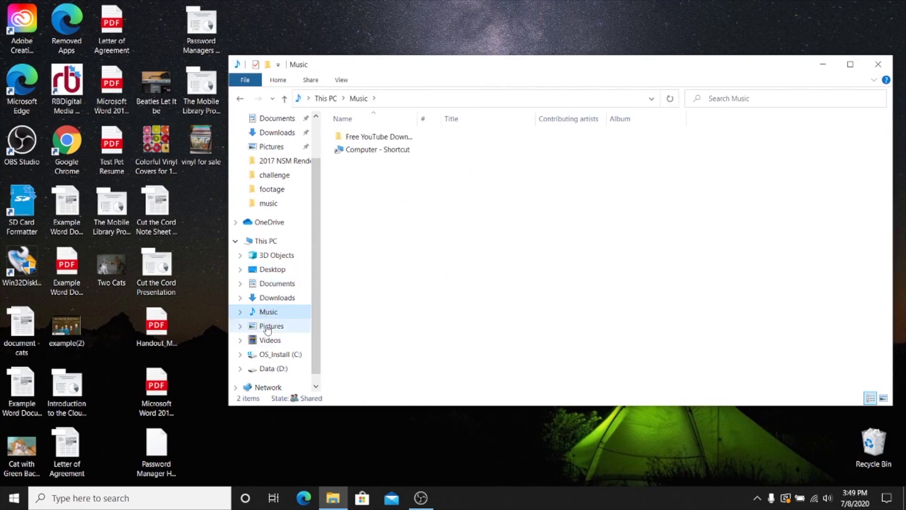
left_click(269, 328)
left_click(271, 340)
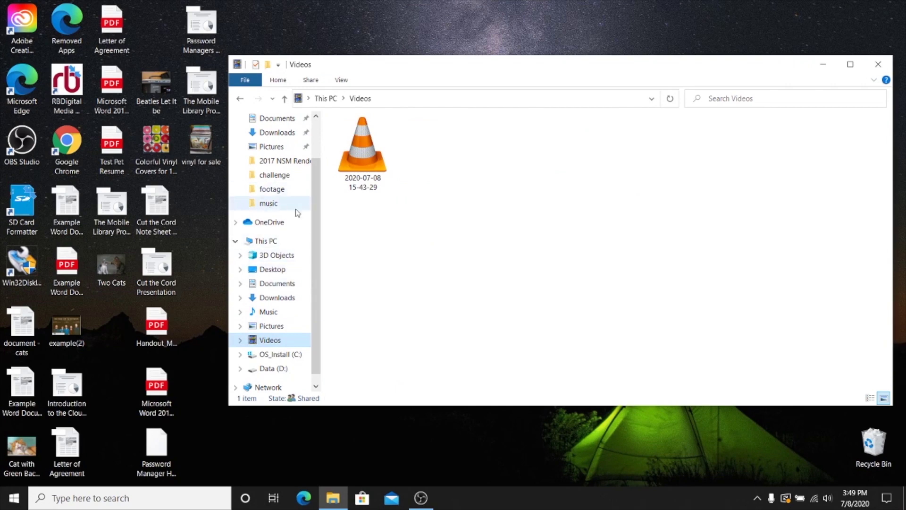
left_click_drag(321, 216, 321, 165)
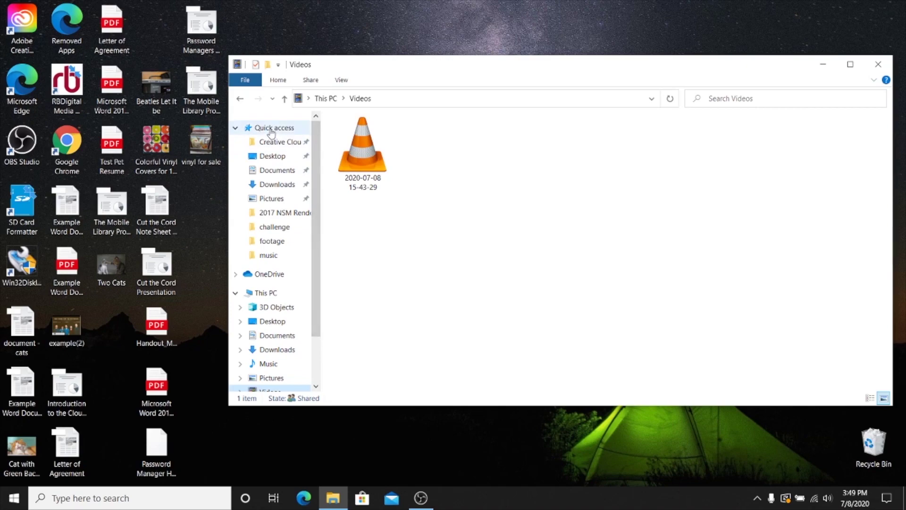
left_click(270, 129)
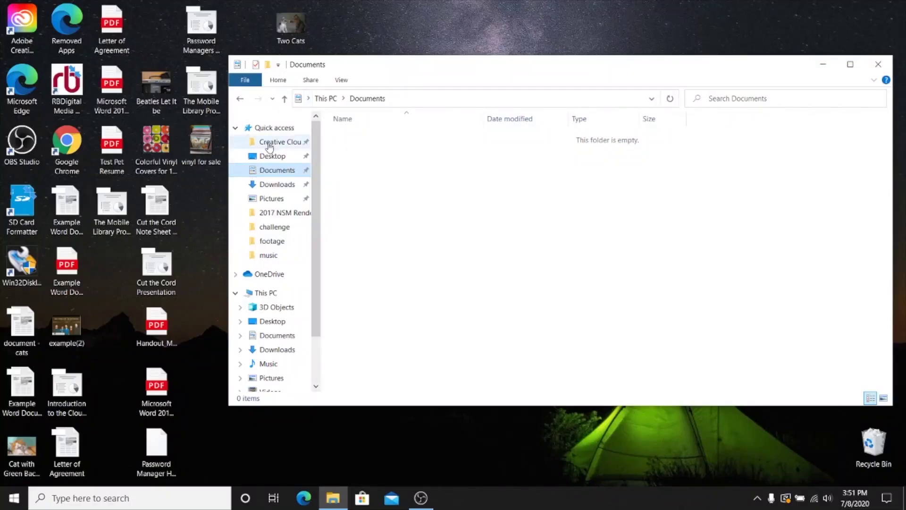
- Open the Desktop folder from Quick access and widen the Type column to fit the full file type names
left_click(267, 157)
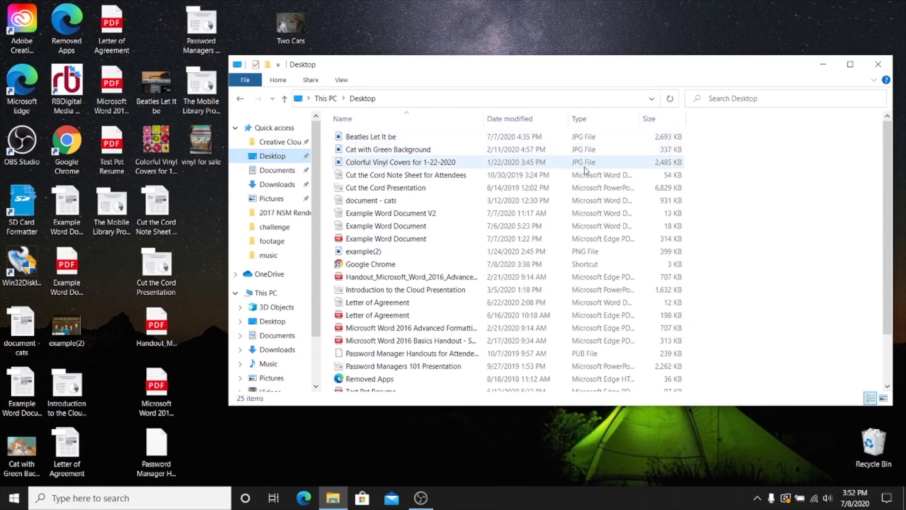
double_click(644, 117)
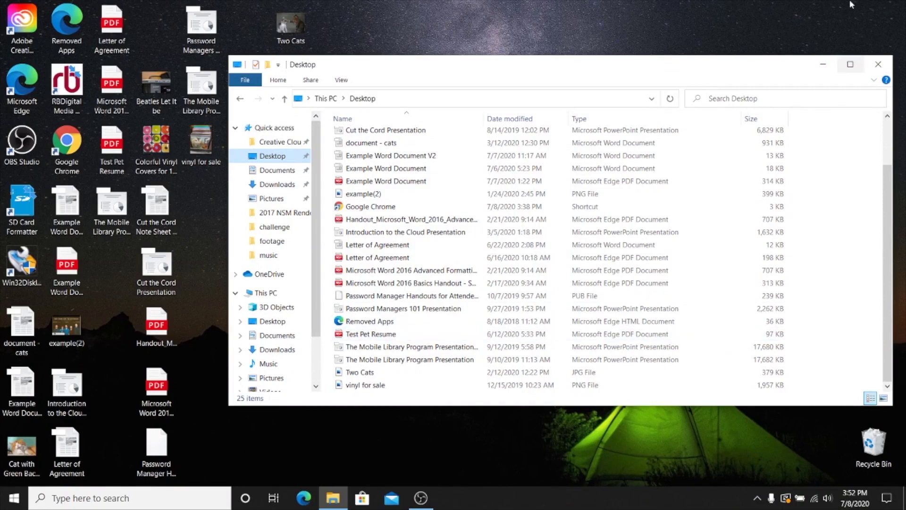
left_click_drag(885, 229, 899, 145)
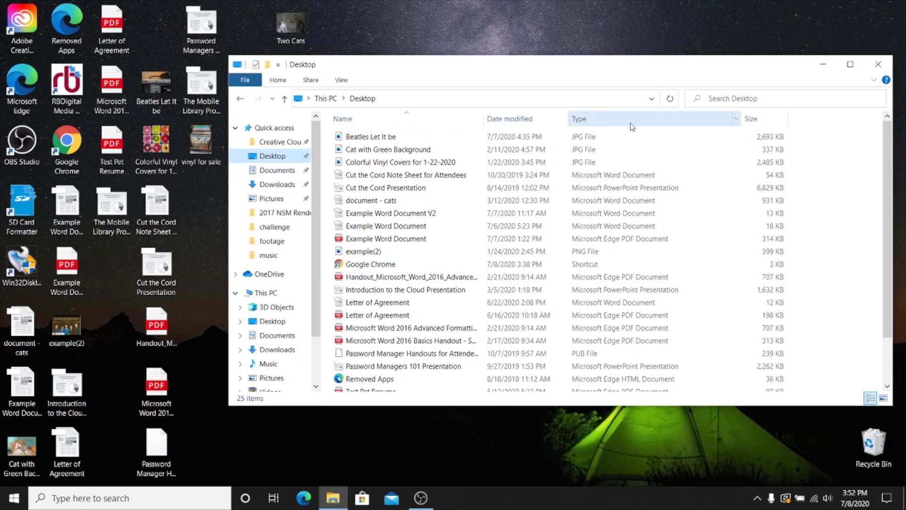
- Sort the Desktop files by size, first from largest to smallest and then from smallest to largest
left_click(783, 120)
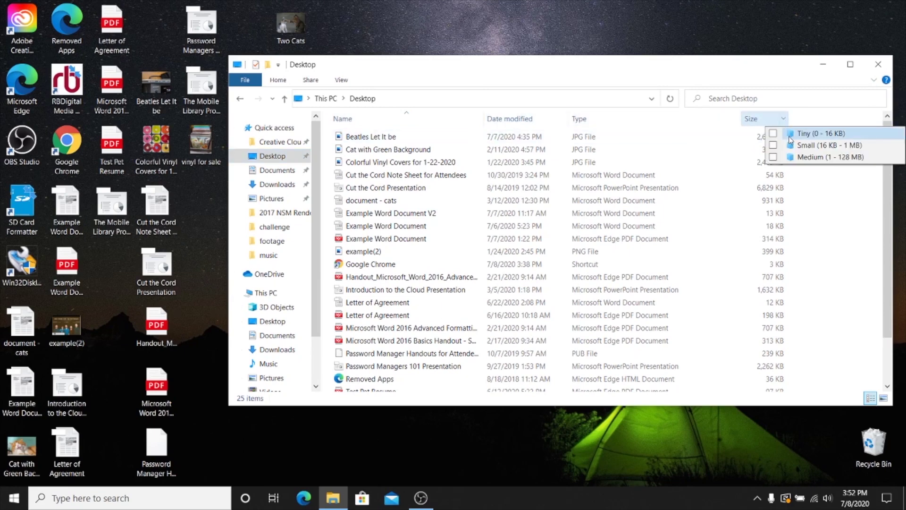
left_click(761, 125)
left_click(760, 125)
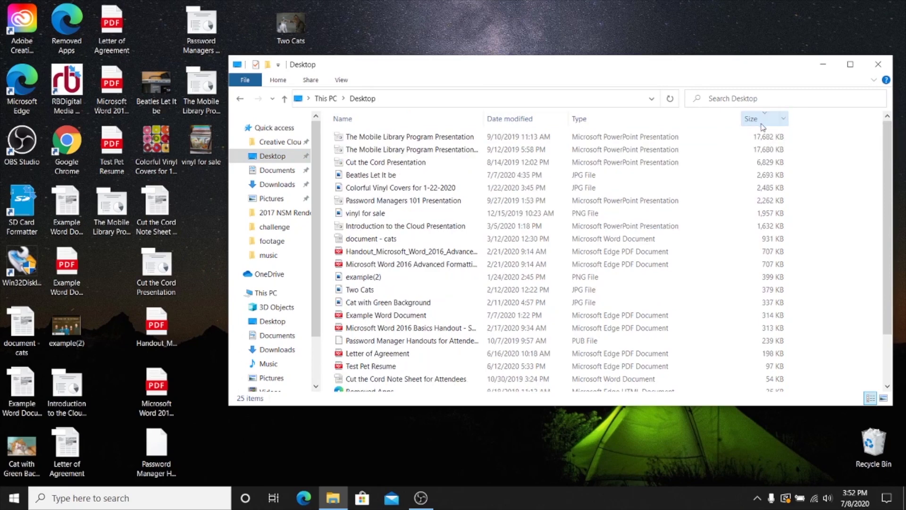
left_click_drag(887, 247, 750, 119)
left_click(753, 121)
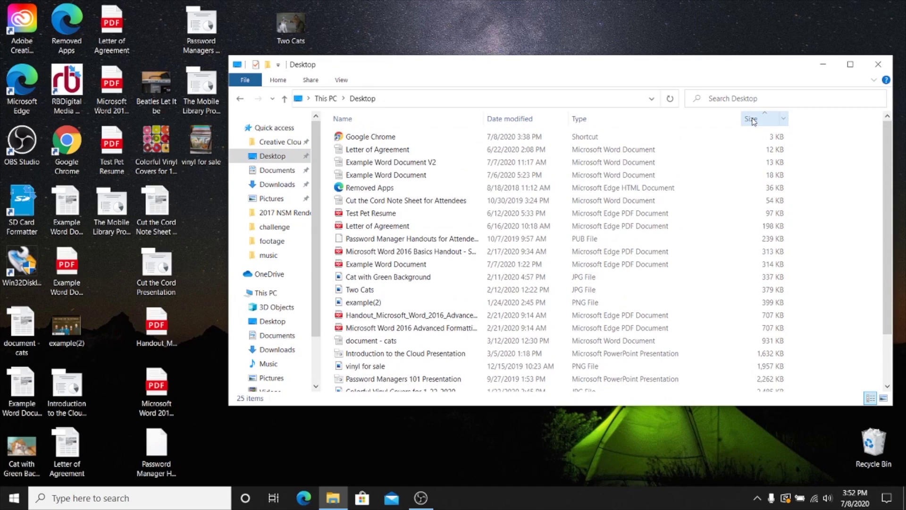
left_click_drag(888, 200, 897, 142)
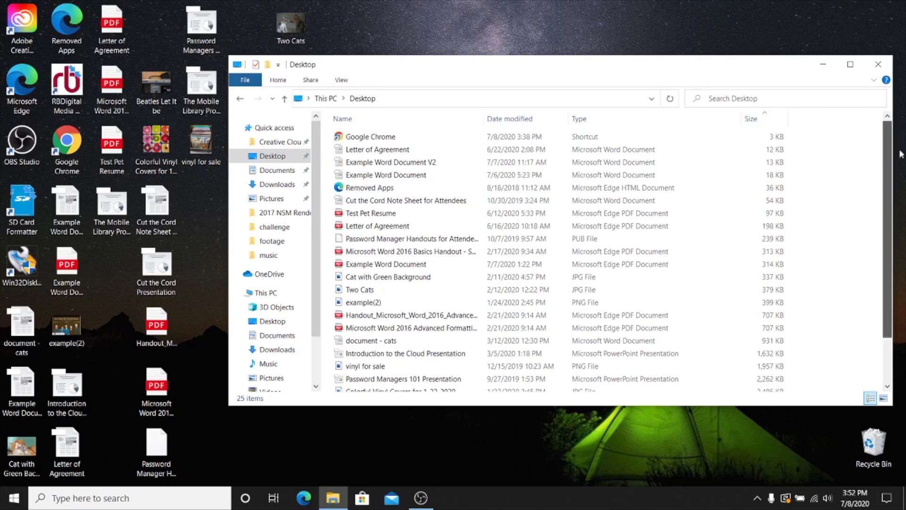
- Sort the Desktop files by type and then by date modified with the newest first
left_click(624, 116)
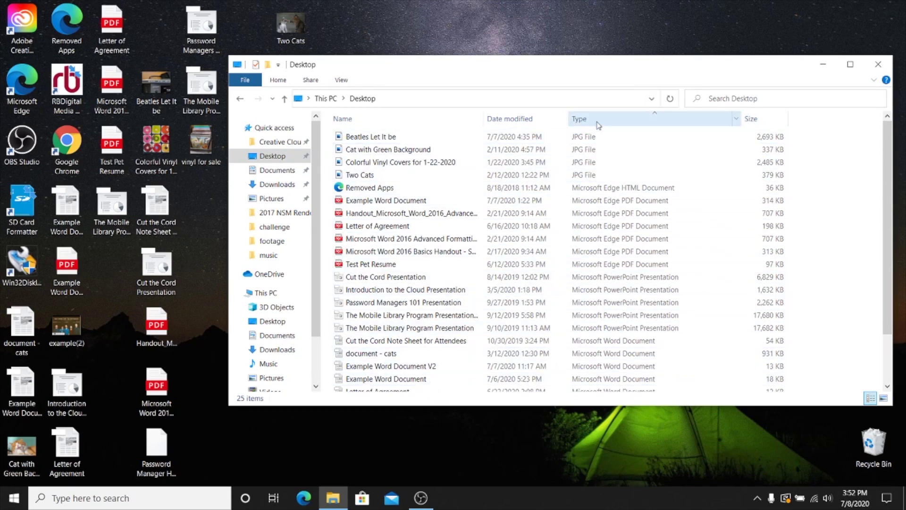
left_click(509, 119)
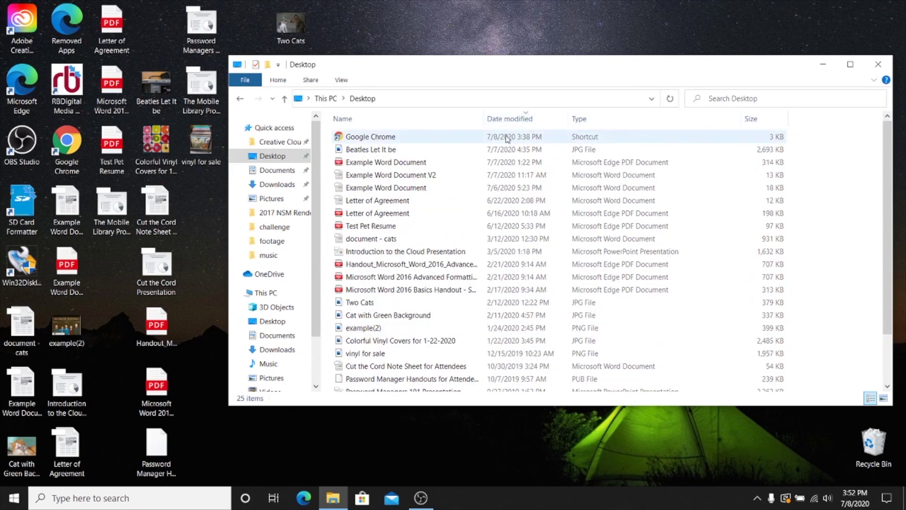
scroll(519, 316, "down", 2)
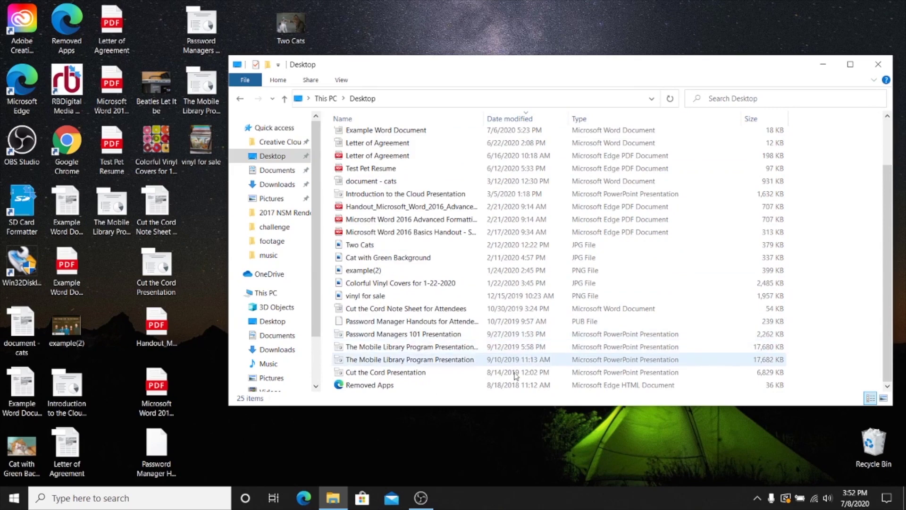
- Reverse the date modified order to oldest first, and then sort the Desktop files alphabetically by name
left_click(519, 119)
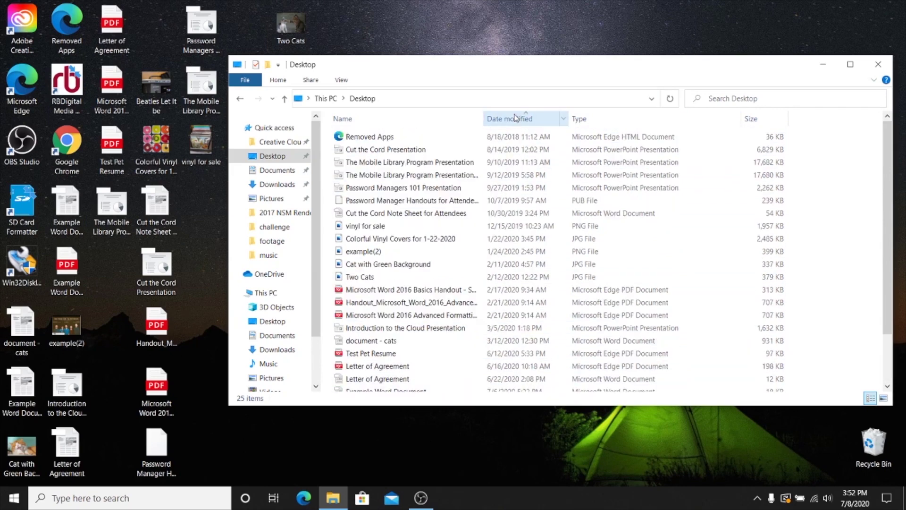
scroll(567, 255, "down", 2)
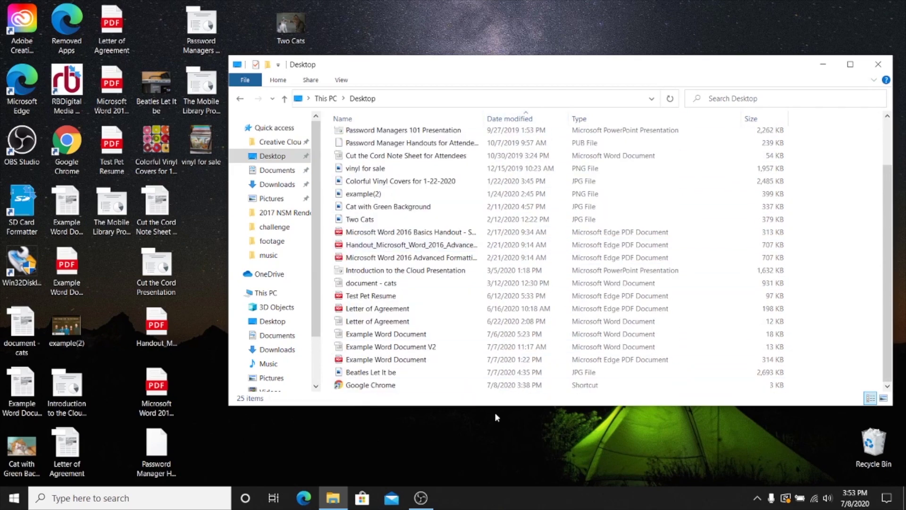
scroll(519, 307, "up", 2)
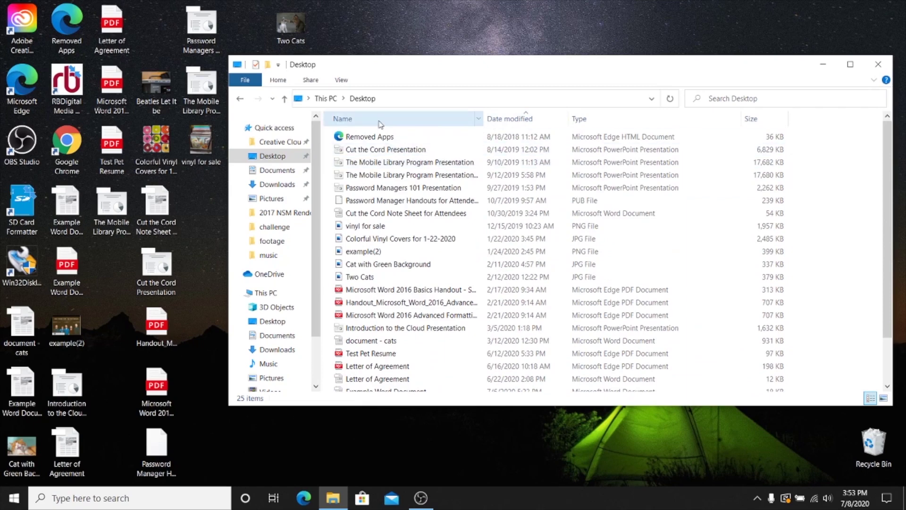
left_click(380, 121)
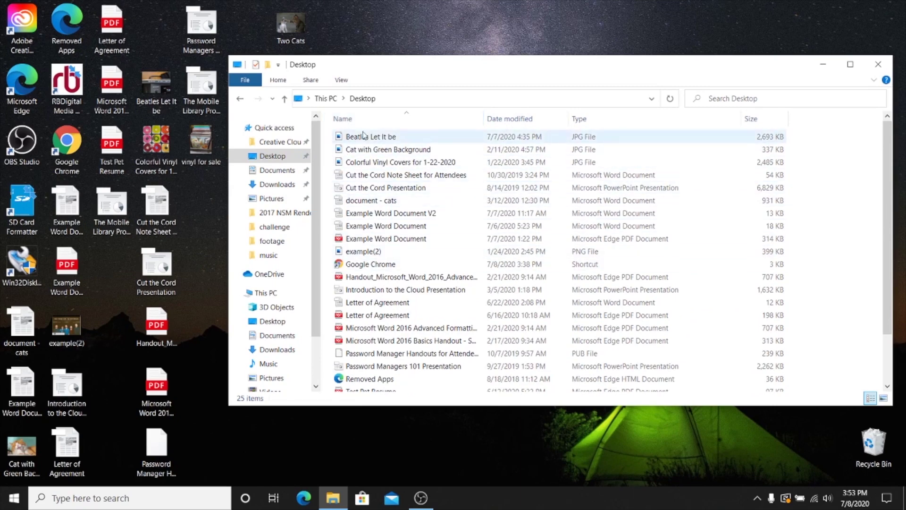
mouse_move(373, 253)
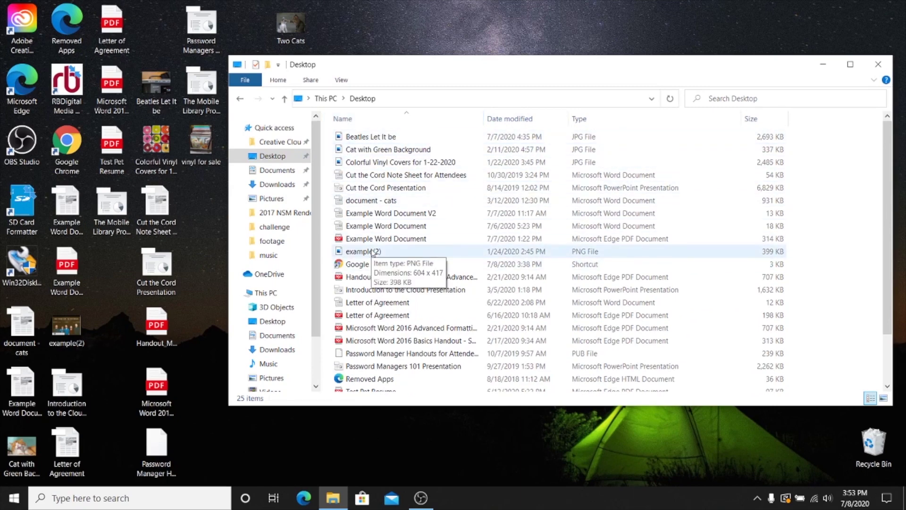
mouse_move(391, 232)
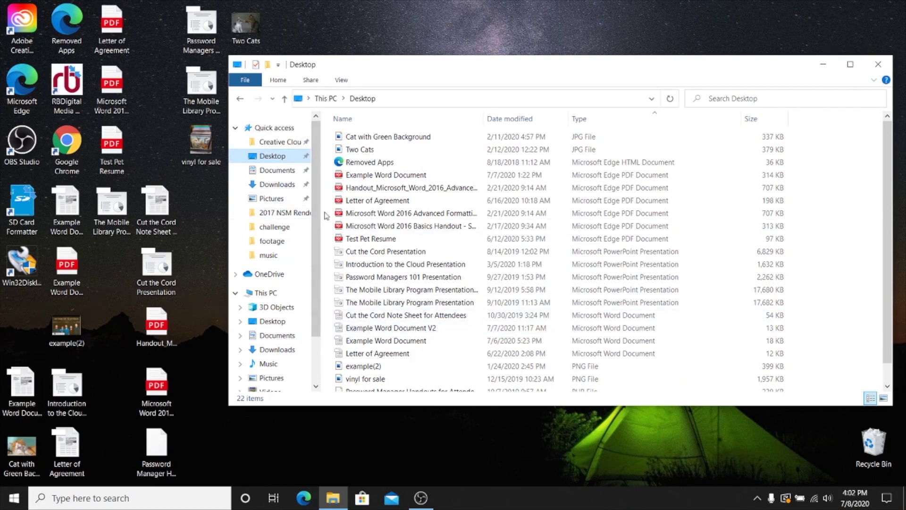
- Open the Desktop folder under This PC, collapse the This PC tree and look over the file list
left_click(278, 322)
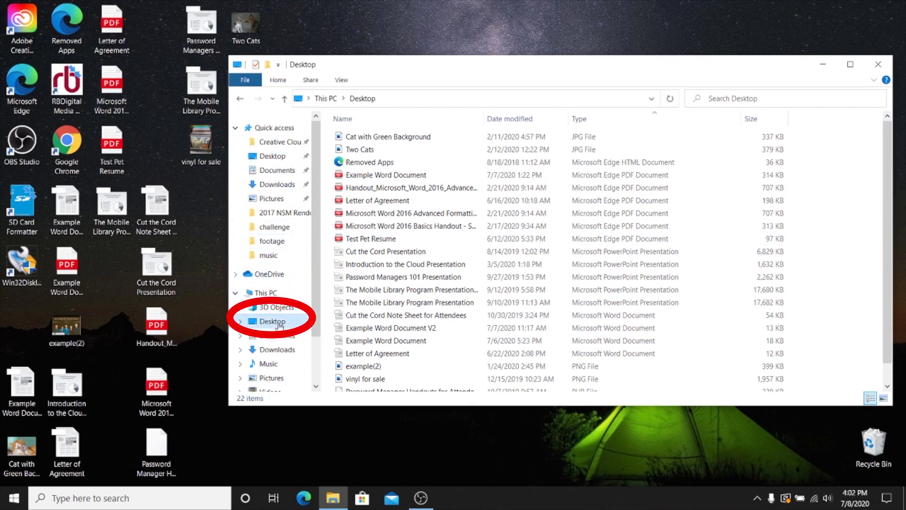
left_click(233, 292)
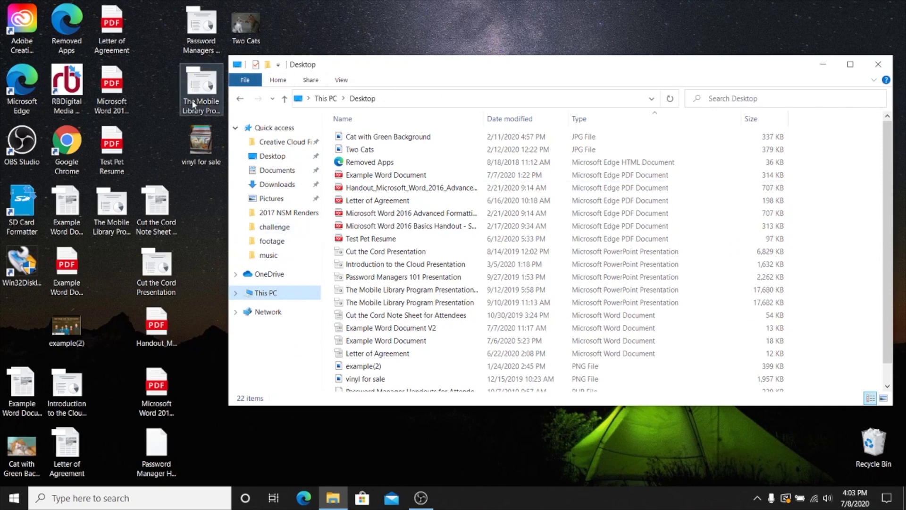
scroll(689, 311, "down", 1)
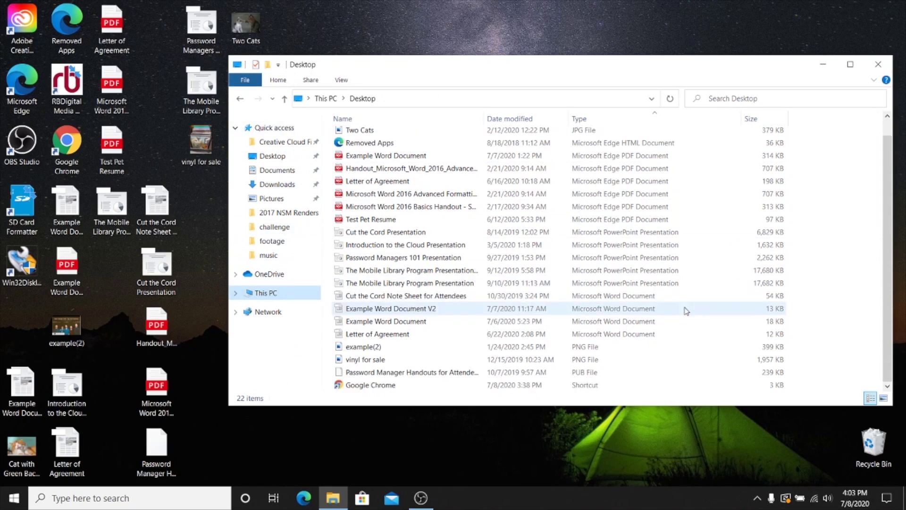
scroll(816, 210, "up", 1)
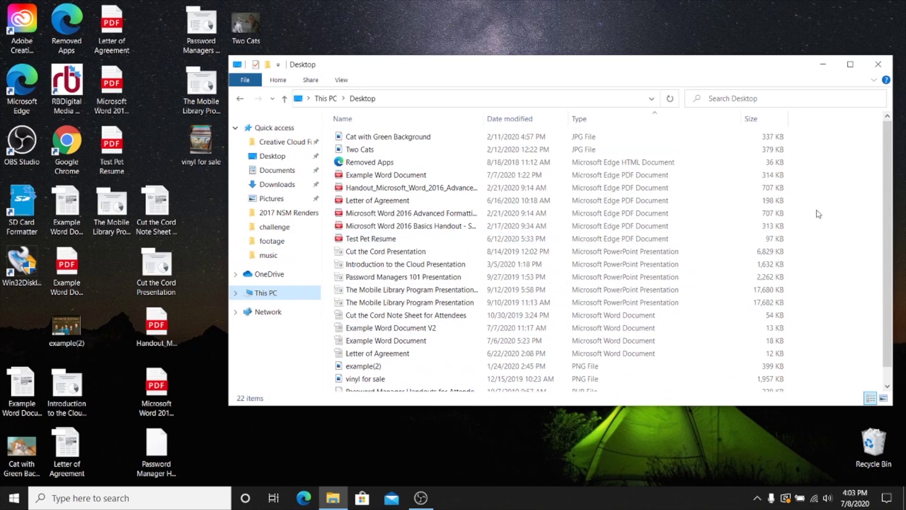
- Create a new folder in the Desktop folder and name it "Presentations for Patrons"
right_click(848, 157)
mouse_move(848, 194)
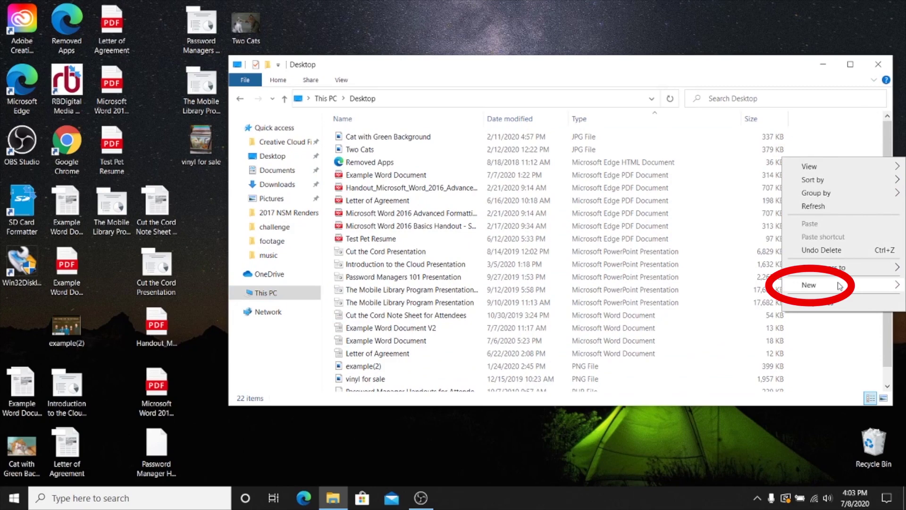
mouse_move(839, 285)
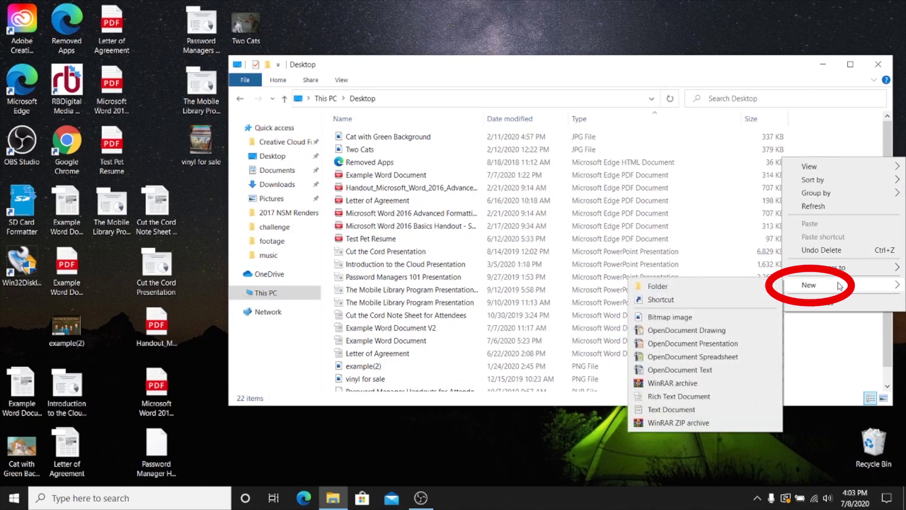
left_click(747, 284)
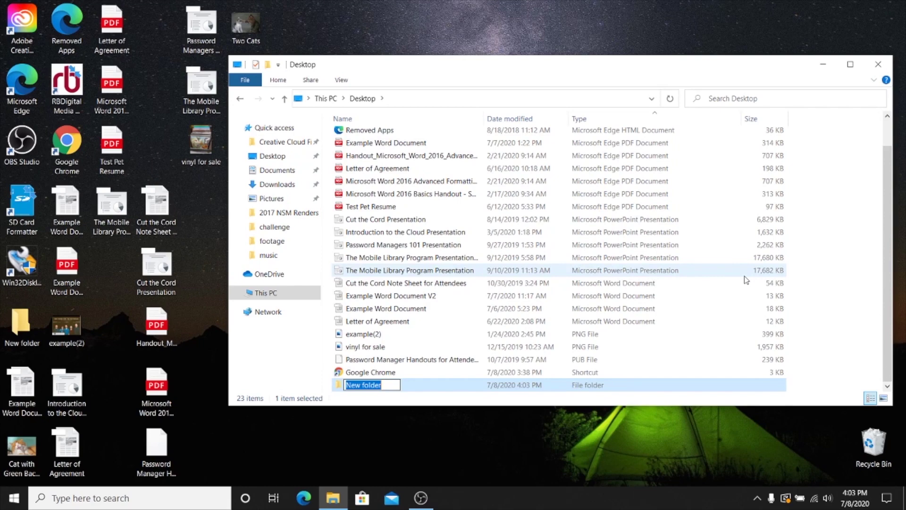
type("Pre")
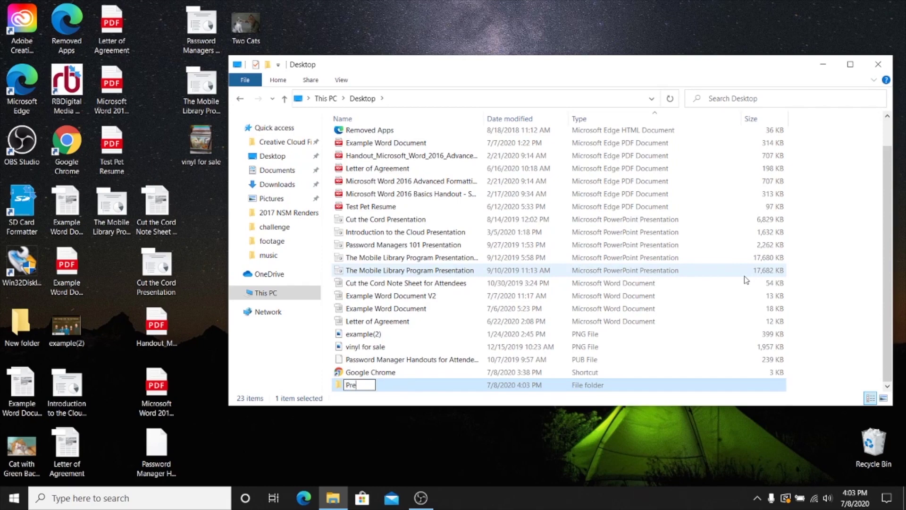
type("sentations for Patrons")
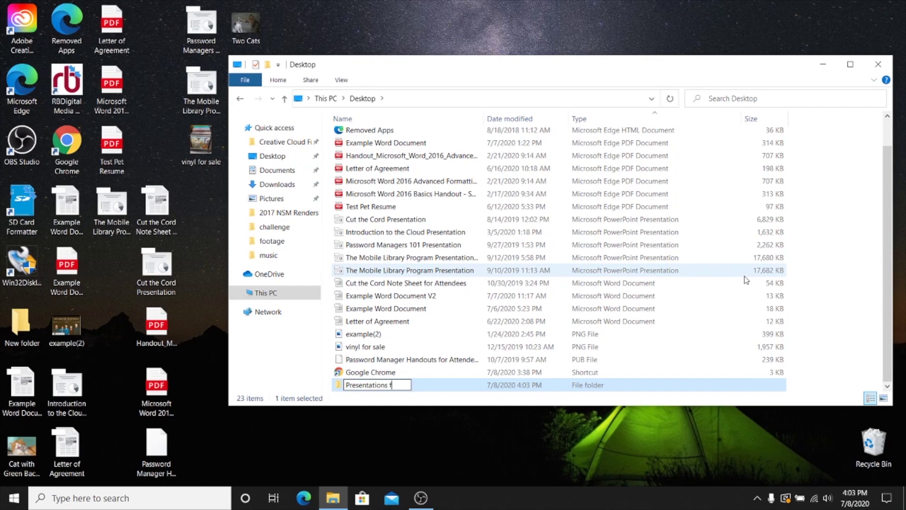
key("Return")
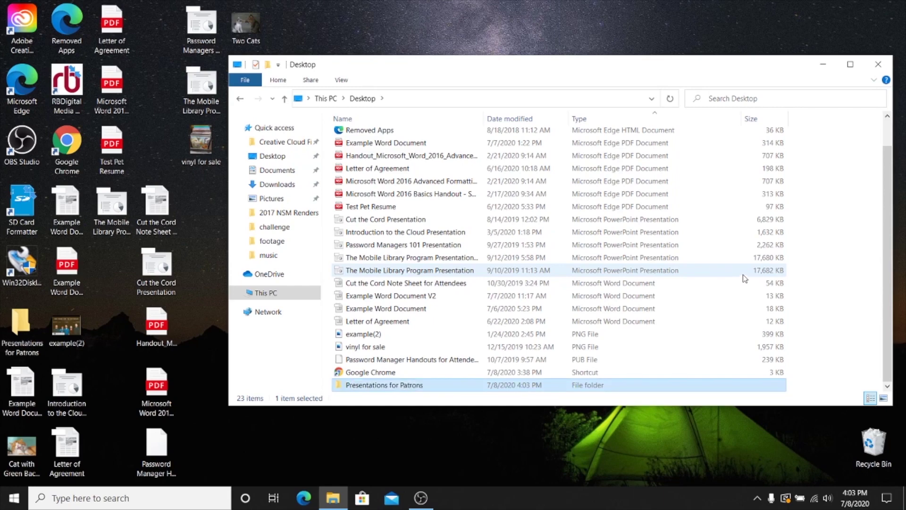
- Create another new folder in the Desktop folder and name it "Program Handouts"
left_click(278, 80)
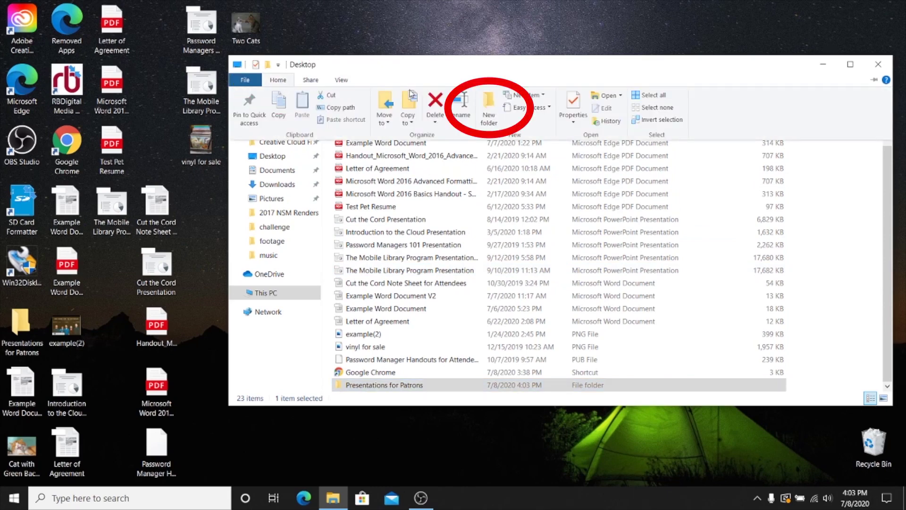
left_click(489, 108)
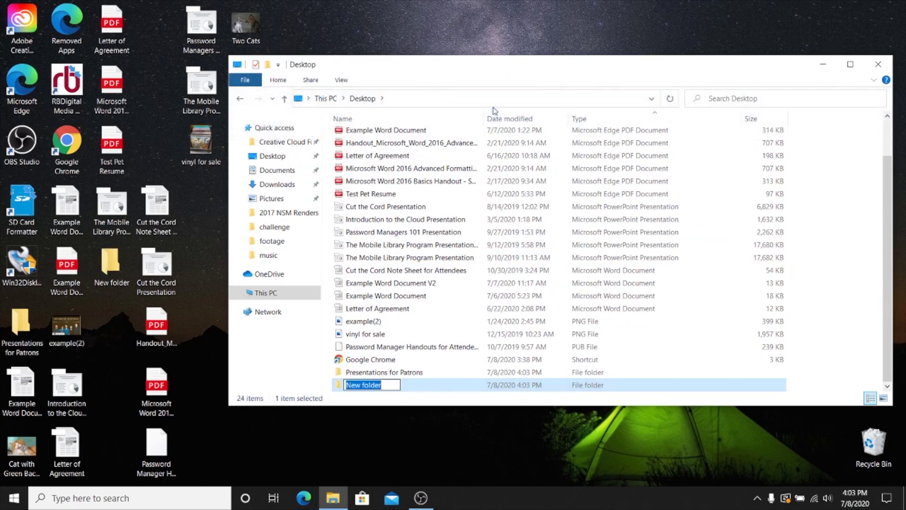
type("Program Handouts")
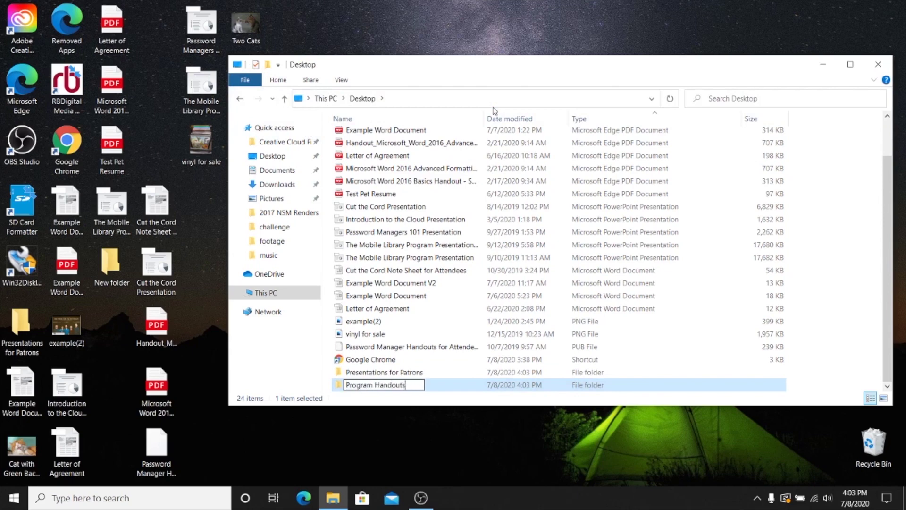
key("Return")
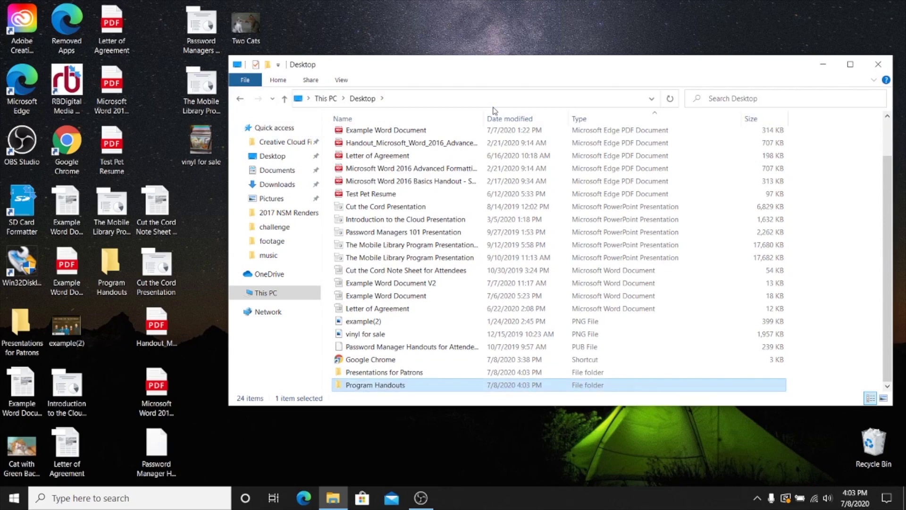
- Add a third new folder to the Desktop folder and name it "Examples Photos for Programs"
left_click(269, 66)
type("Examples Photos for Programs")
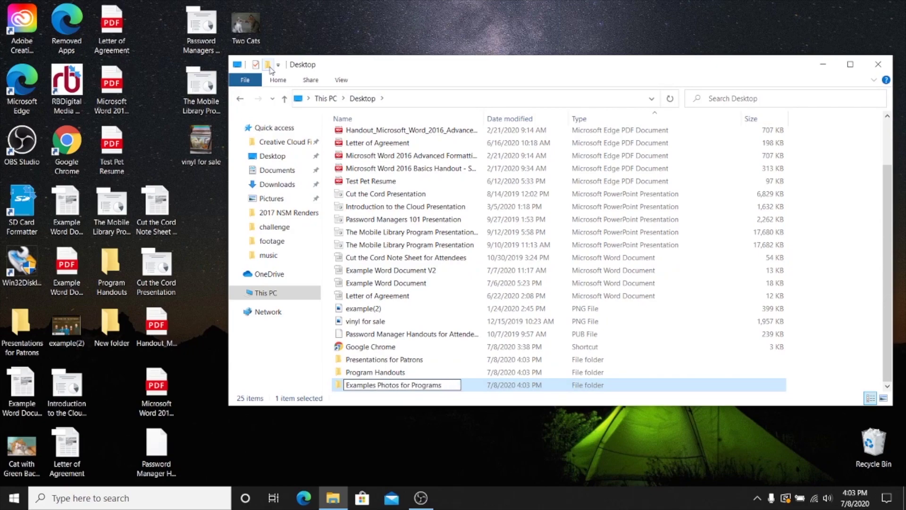
key("Return")
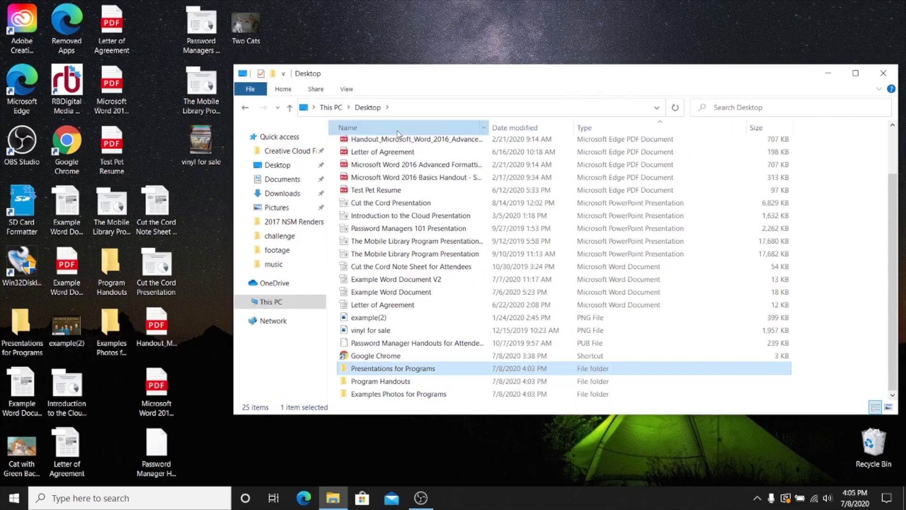
- Sort the Desktop files by name and open the "Examples Photos for Programs" folder
left_click(385, 128)
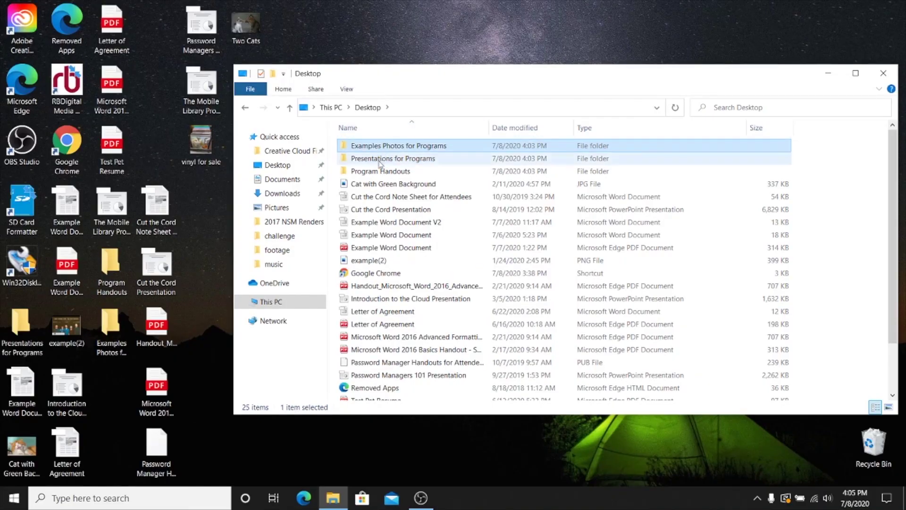
left_click(372, 147)
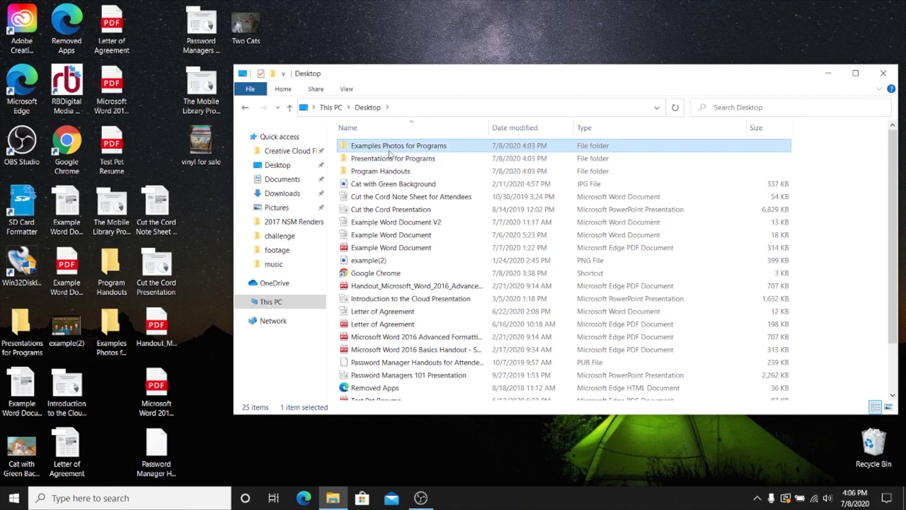
double_click(390, 147)
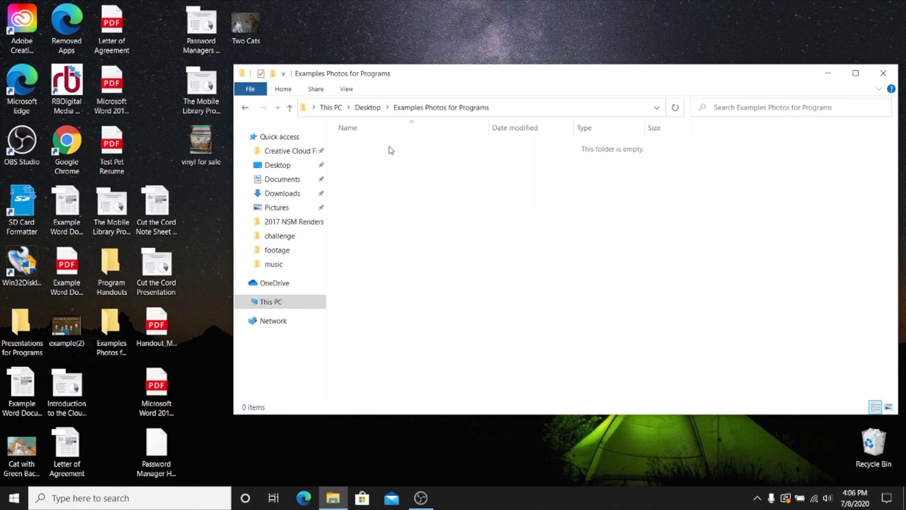
- Uncover the desktop icons and move the Two Cats and vinyl for sale pictures into the open "Examples Photos for Programs" folder
left_click_drag(409, 75, 481, 23)
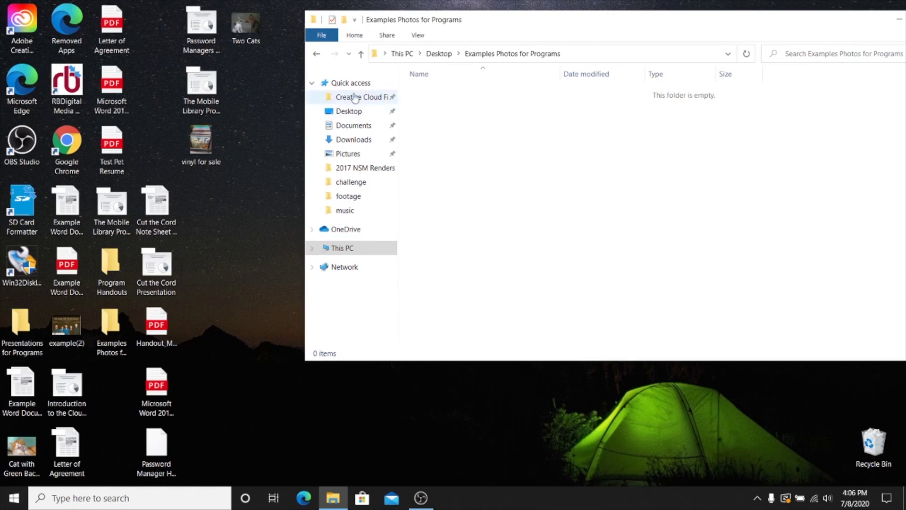
left_click_drag(250, 29, 487, 135)
left_click(198, 146)
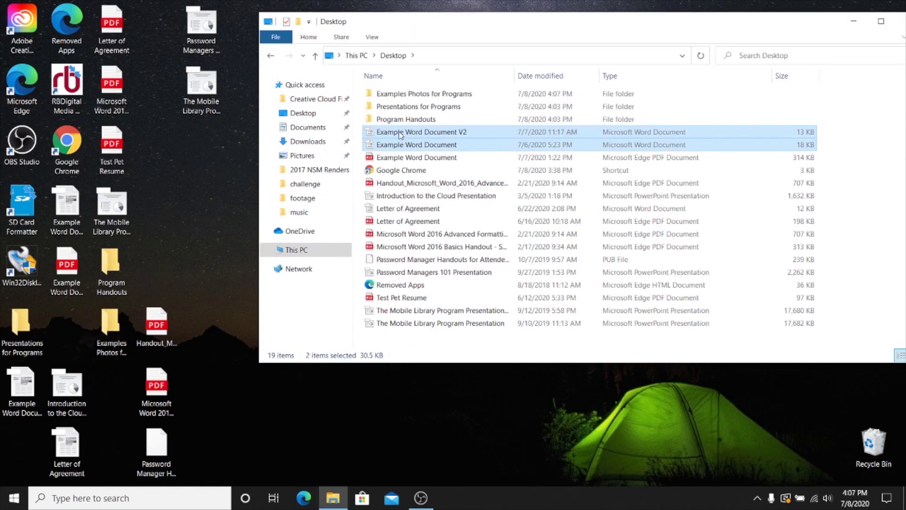
- Move the two Example Word Documents into "Program Handouts" and the remaining PowerPoint presentations into "Presentations for Programs"
left_click_drag(403, 131, 406, 119)
left_click(427, 211)
left_click_drag(426, 211, 453, 106)
left_click(414, 238)
left_click(413, 246, "shift")
left_click_drag(413, 246, 455, 106)
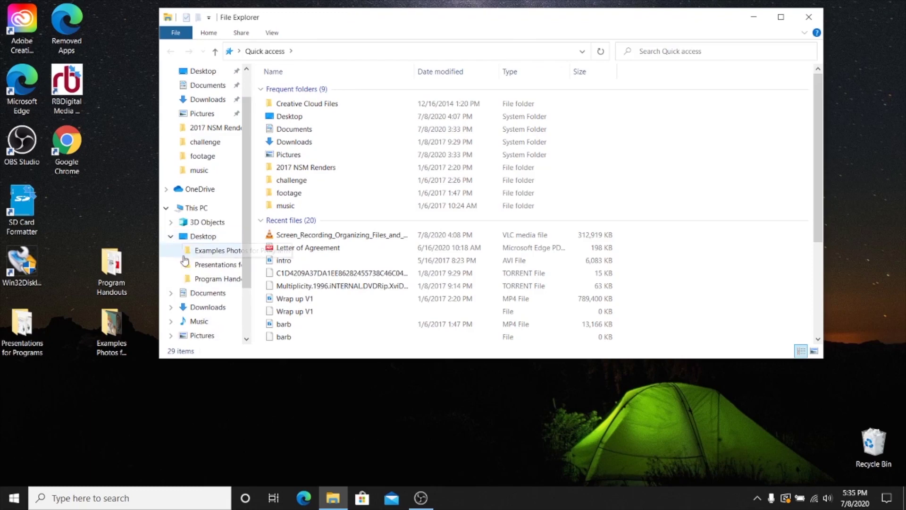
- Open the "Presentations for Programs" folder and create a subfolder in it named "Cloud Resources Programs"
left_click(208, 264)
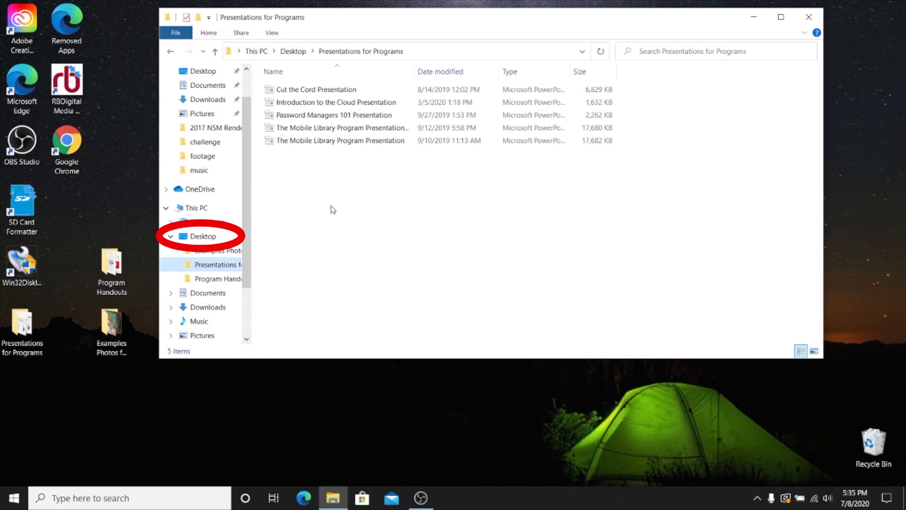
right_click(290, 192)
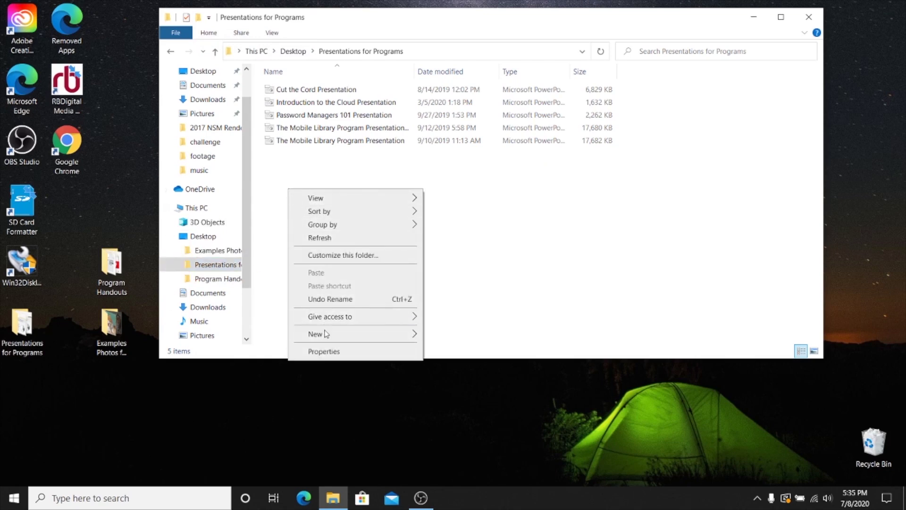
mouse_move(326, 336)
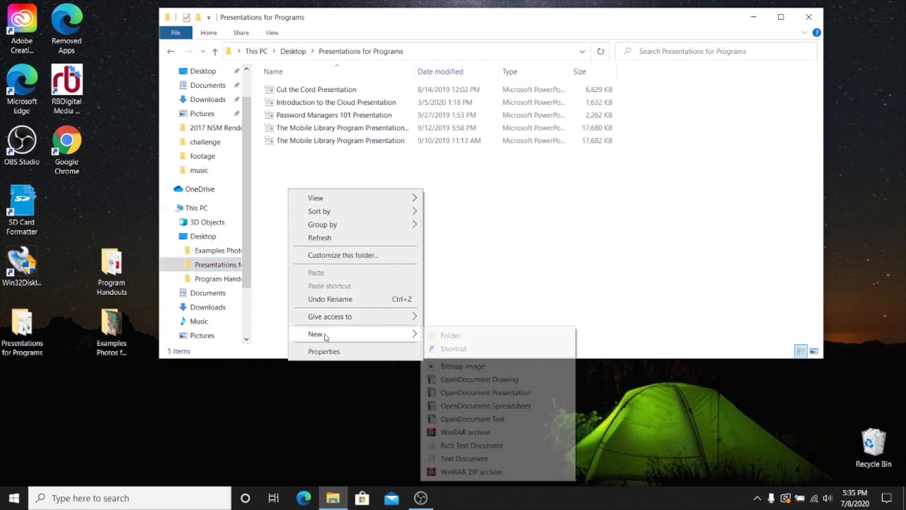
left_click(452, 336)
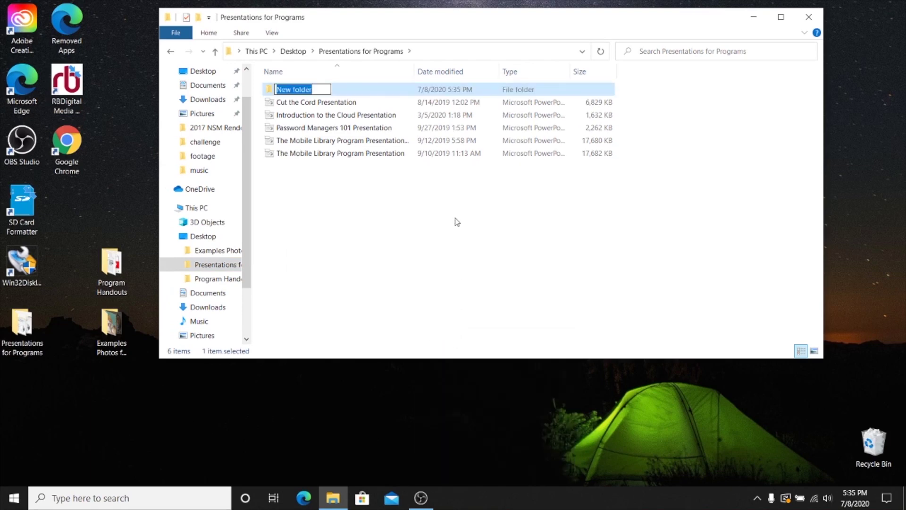
type("Clu")
type("d")
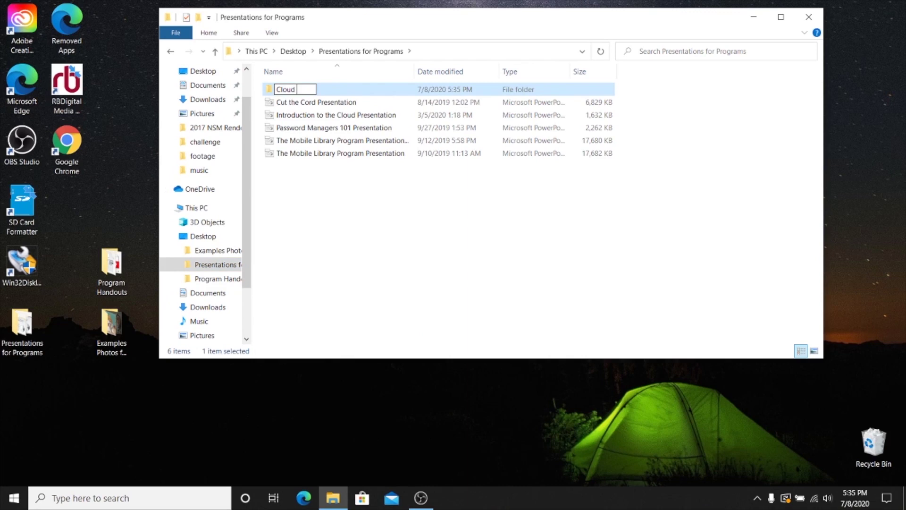
type(" Resources Programs")
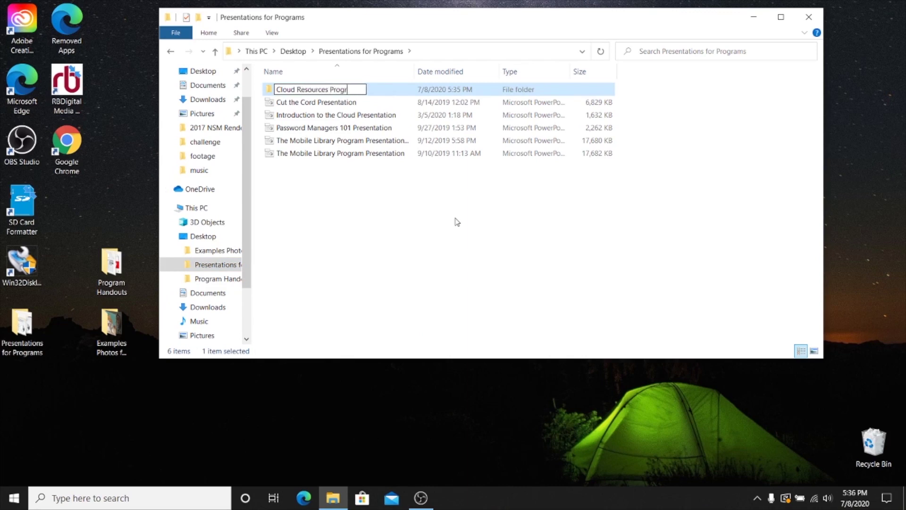
key("Return")
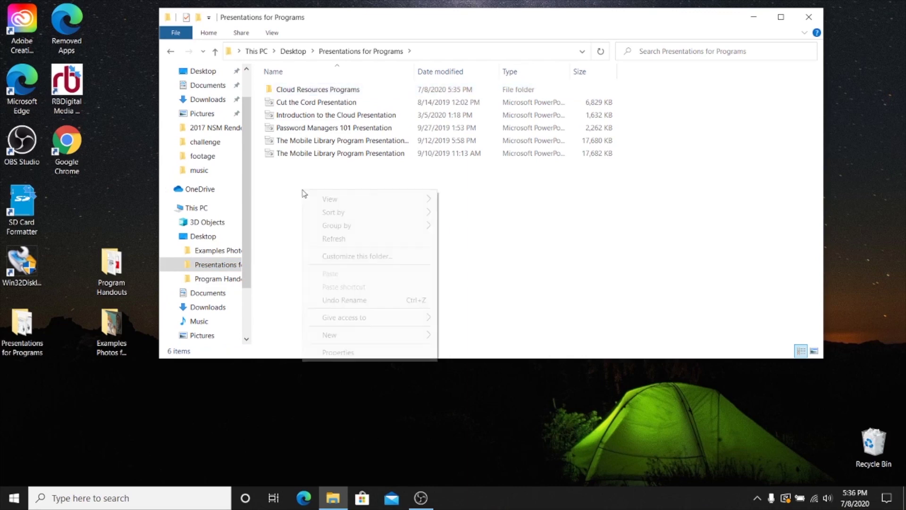
- Create a second subfolder in "Presentations for Programs" and name it "Library Resources Programs"
right_click(303, 190)
mouse_move(336, 338)
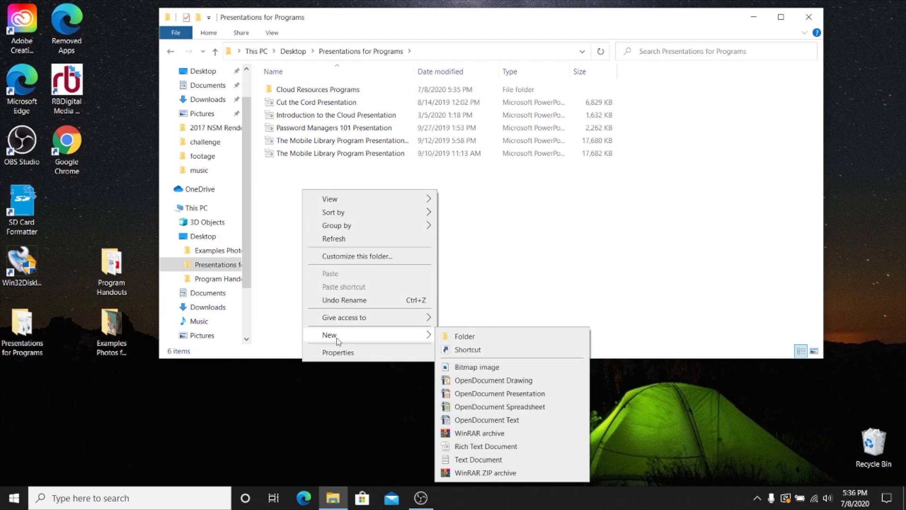
left_click(477, 338)
type("Library Res")
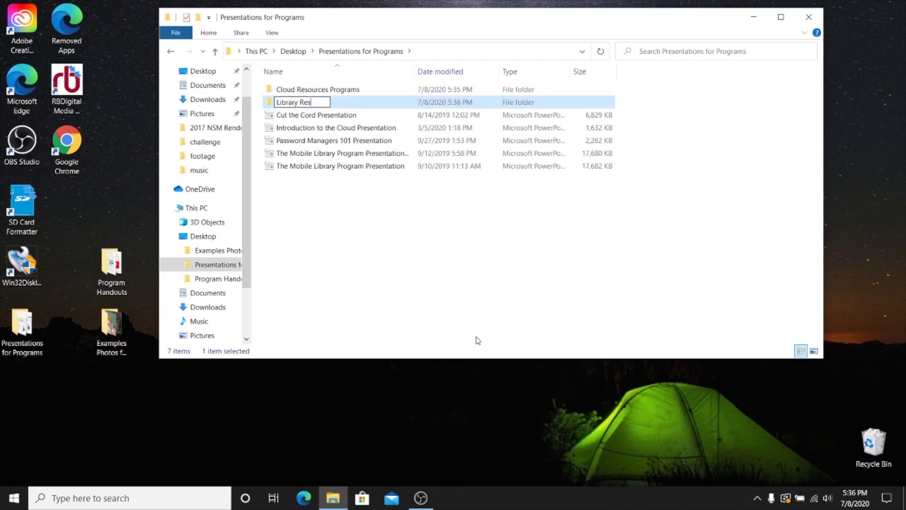
type("ources Programs")
key("Return")
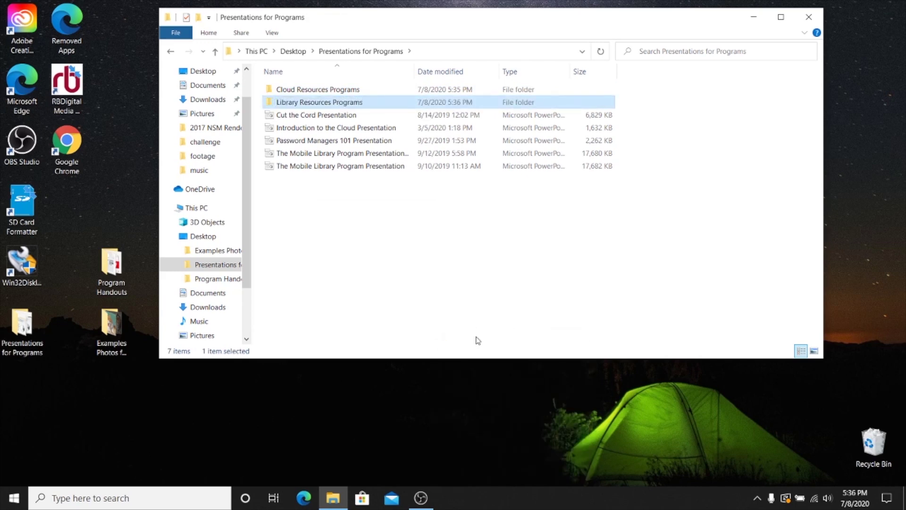
left_click_drag(297, 199, 298, 152)
left_click(328, 239)
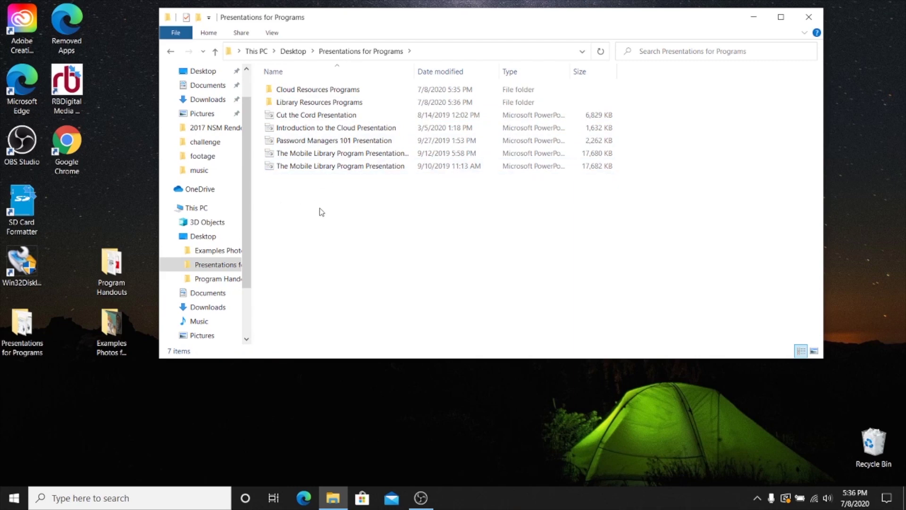
left_click_drag(291, 169, 333, 226)
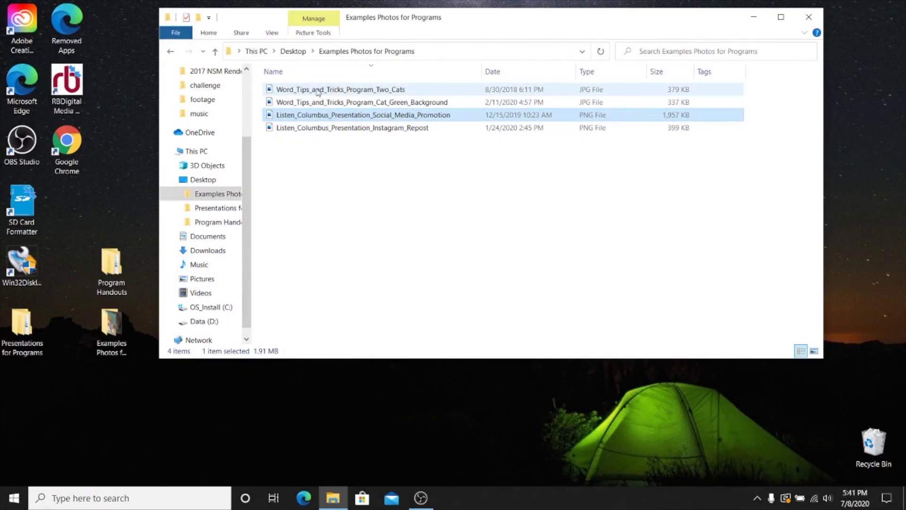
- Sort the pictures in "Examples Photos for Programs" alphabetically by name and look over their descriptive file names
left_click(322, 72)
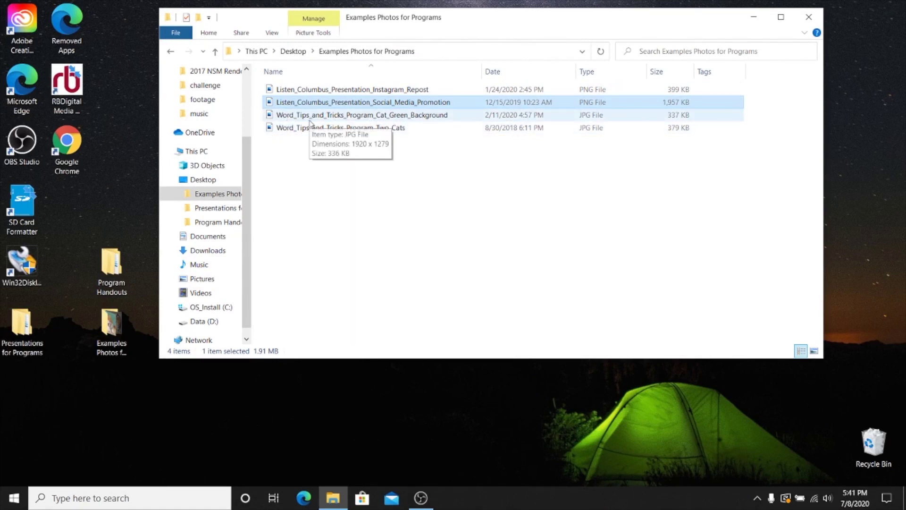
left_click(329, 93)
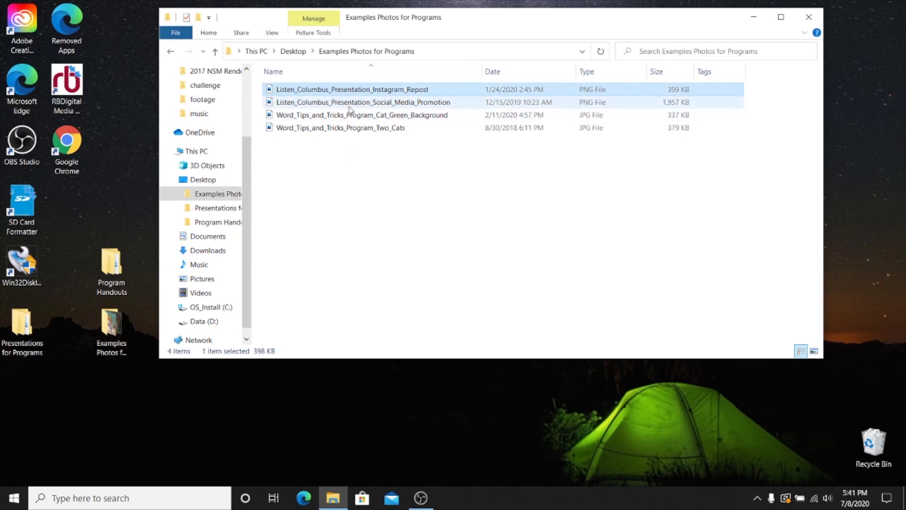
mouse_move(342, 94)
mouse_move(346, 123)
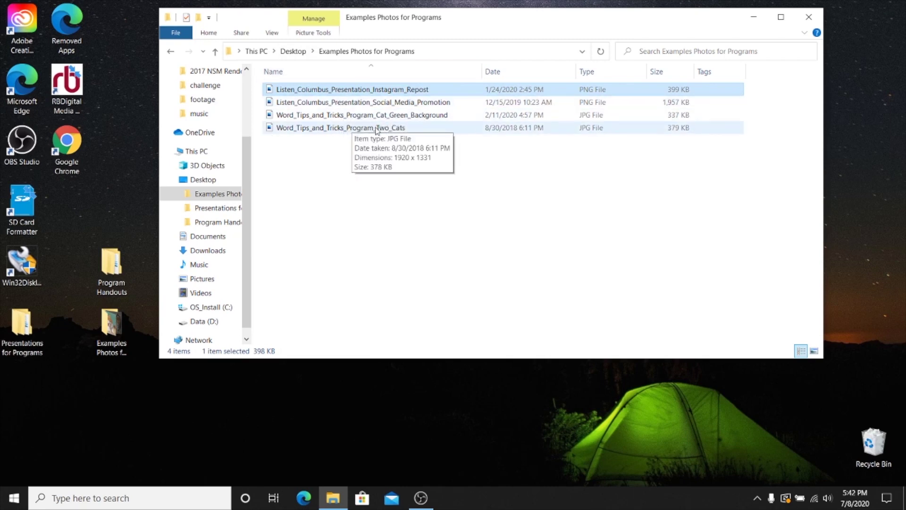